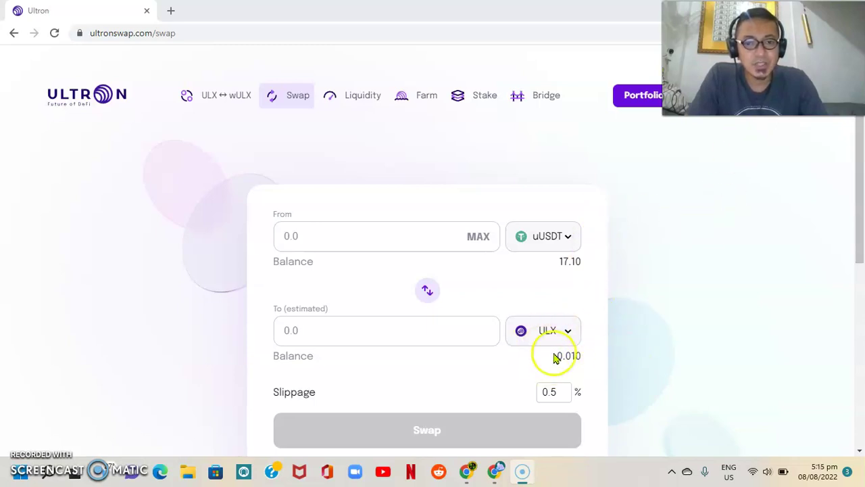
- Look over the receivable tokens, preview 1 ULX in uUSDT by reversing the swap, and restore the uUSDT to ULX direction
{"action": "left_click", "coordinate": [570, 333]}
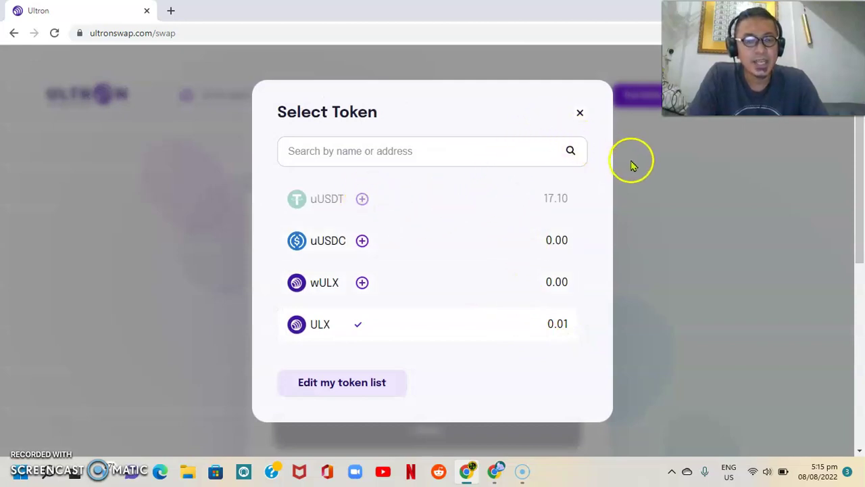
{"action": "left_click", "coordinate": [581, 113]}
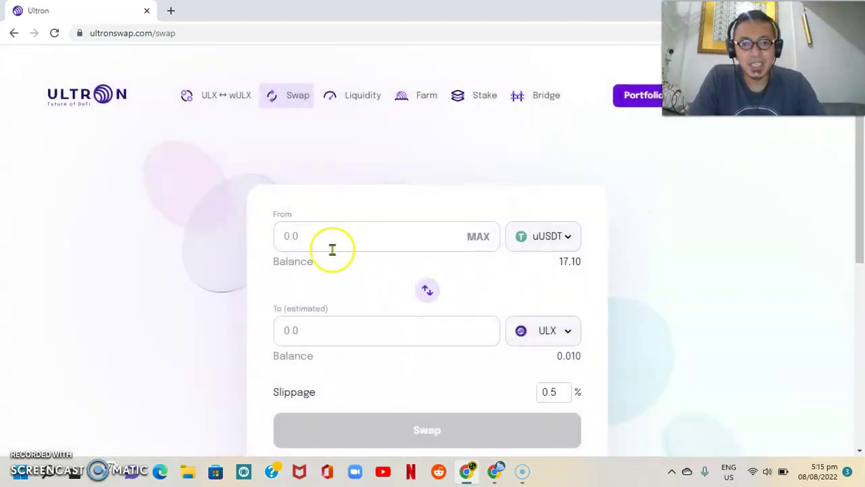
{"action": "left_click", "coordinate": [431, 295]}
{"action": "left_click", "coordinate": [352, 243]}
{"action": "type", "text": "1"}
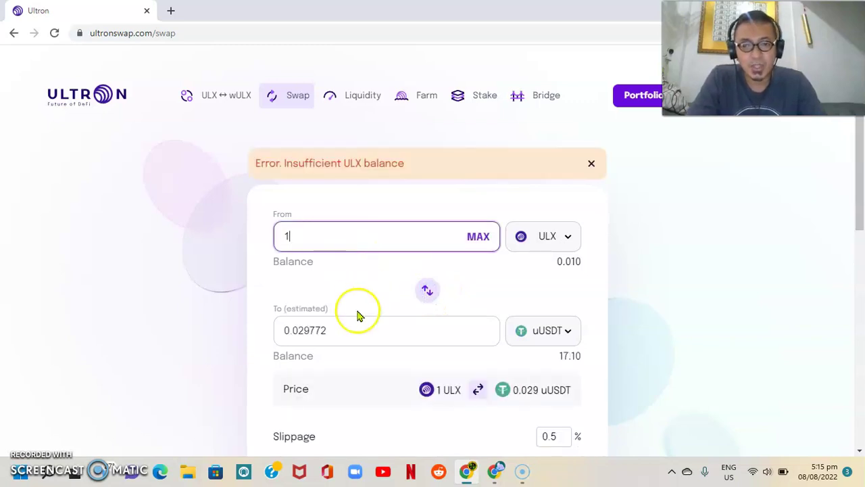
{"action": "left_click_drag", "start_coordinate": [329, 327], "coordinate": [279, 330]}
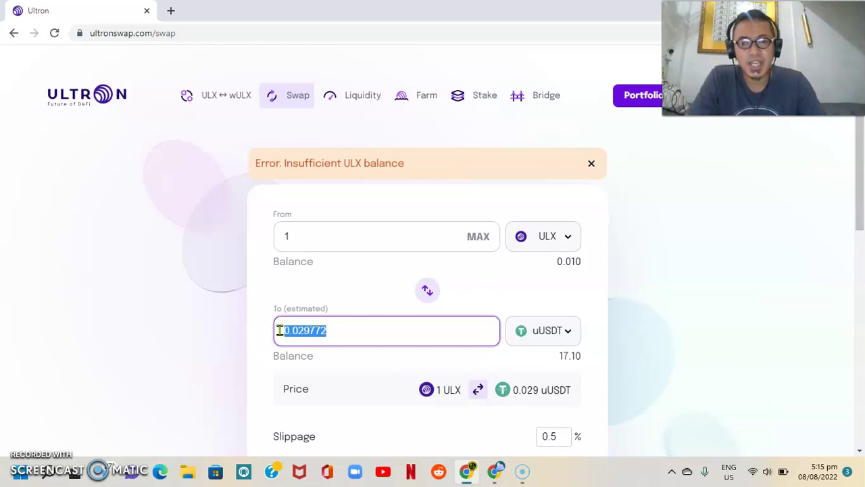
{"action": "left_click", "coordinate": [474, 304]}
{"action": "left_click", "coordinate": [434, 301]}
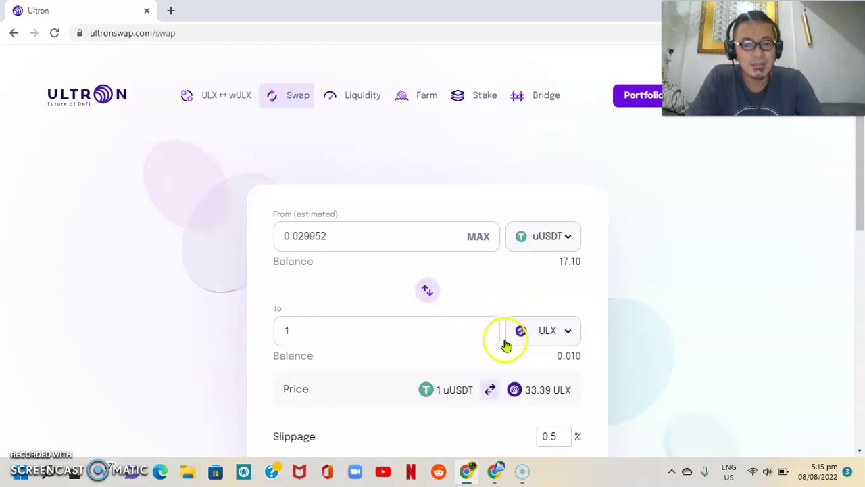
- Set the swap amount to the full 17.1 uUSDT balance and review the slippage, minimum received, price impact and fee
{"action": "left_click", "coordinate": [485, 245]}
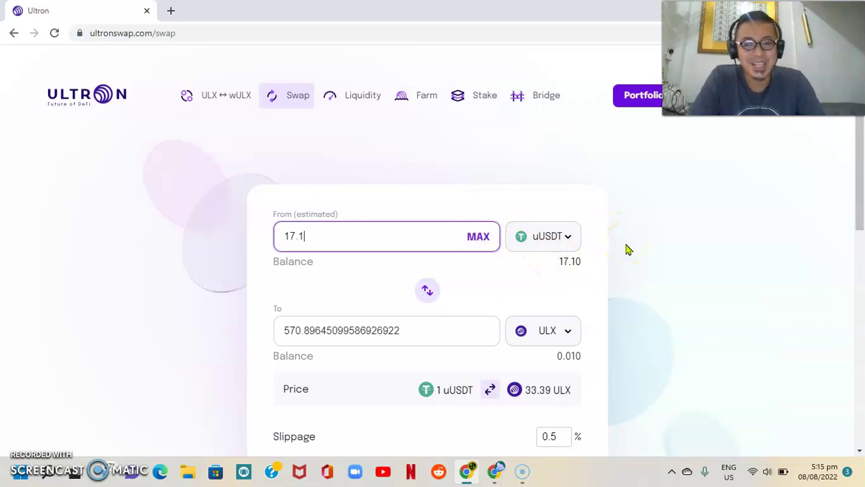
{"action": "scroll", "coordinate": [626, 250], "scroll_direction": "down", "scroll_amount": 2}
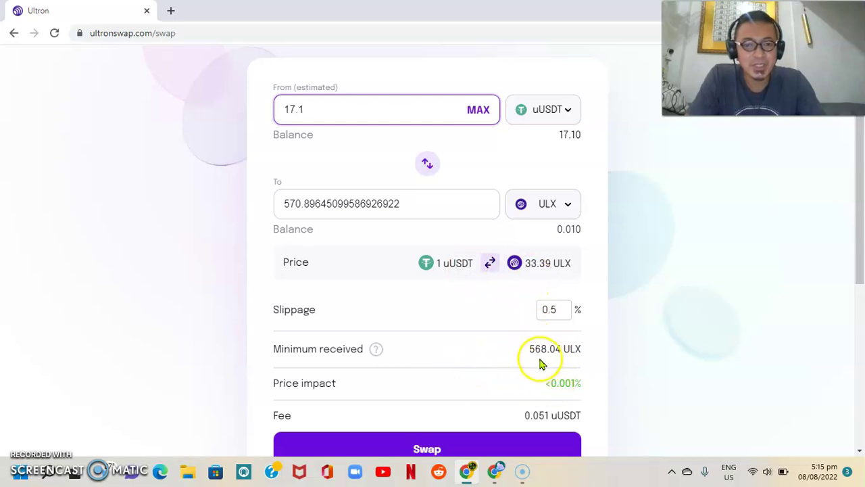
{"action": "scroll", "coordinate": [600, 410], "scroll_direction": "down", "scroll_amount": 2}
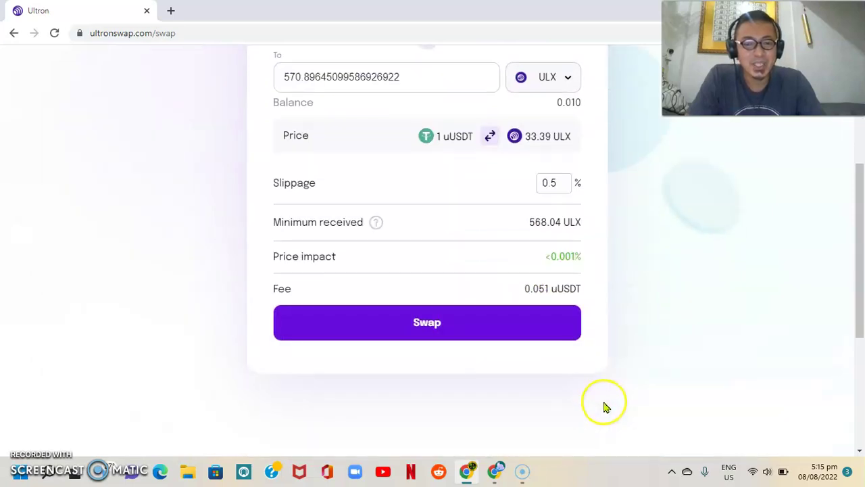
{"action": "scroll", "coordinate": [606, 406], "scroll_direction": "up", "scroll_amount": 2}
{"action": "scroll", "coordinate": [606, 406], "scroll_direction": "up", "scroll_amount": 2}
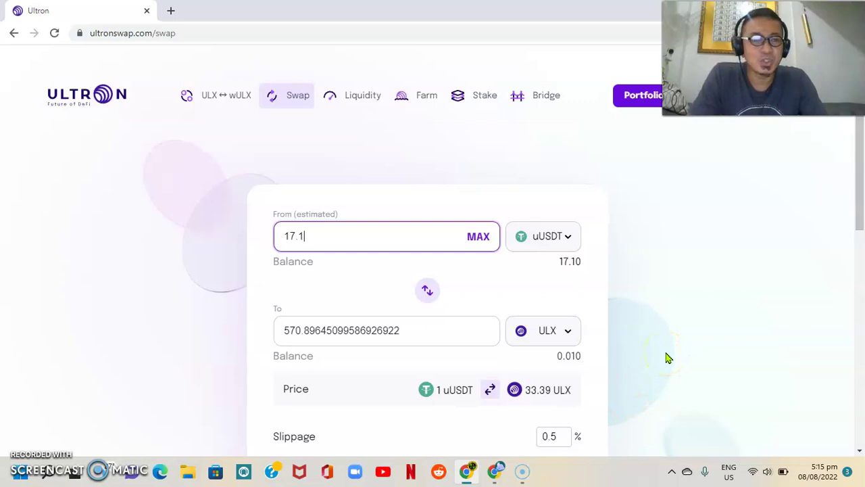
{"action": "scroll", "coordinate": [667, 357], "scroll_direction": "down", "scroll_amount": 2}
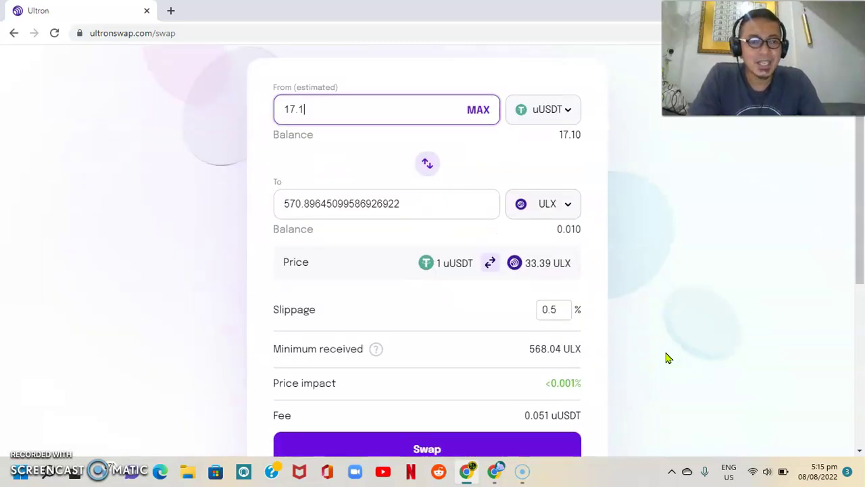
{"action": "scroll", "coordinate": [667, 358], "scroll_direction": "down", "scroll_amount": 2}
{"action": "scroll", "coordinate": [667, 358], "scroll_direction": "up", "scroll_amount": 2}
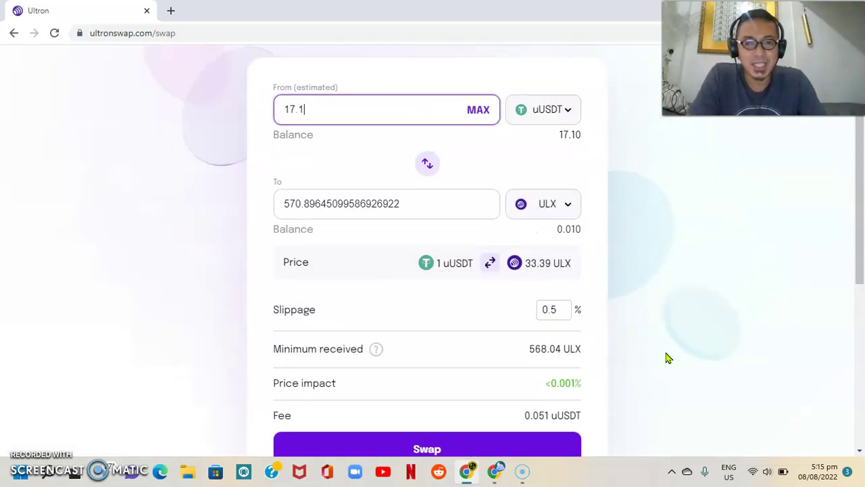
- Start the uUSDT to ULX swap and grant ultronswap.com permission to access the uUSDT in the MetaMask wallet
{"action": "left_click", "coordinate": [491, 444]}
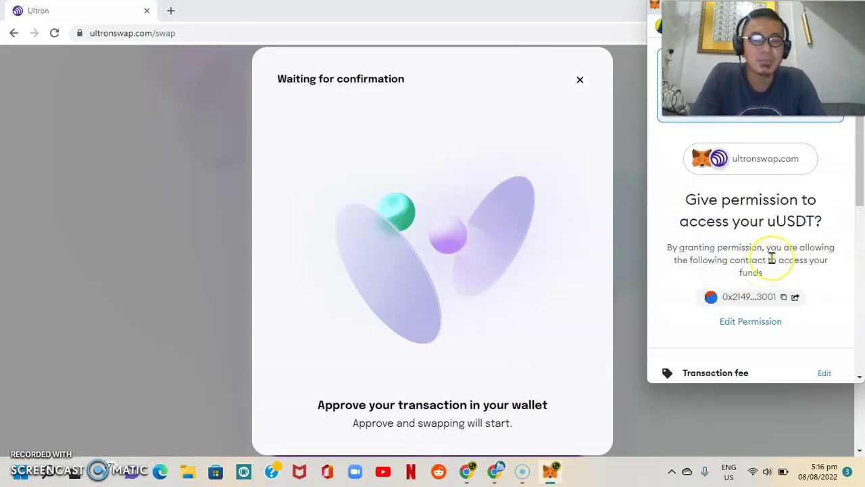
{"action": "scroll", "coordinate": [771, 258], "scroll_direction": "down", "scroll_amount": 2}
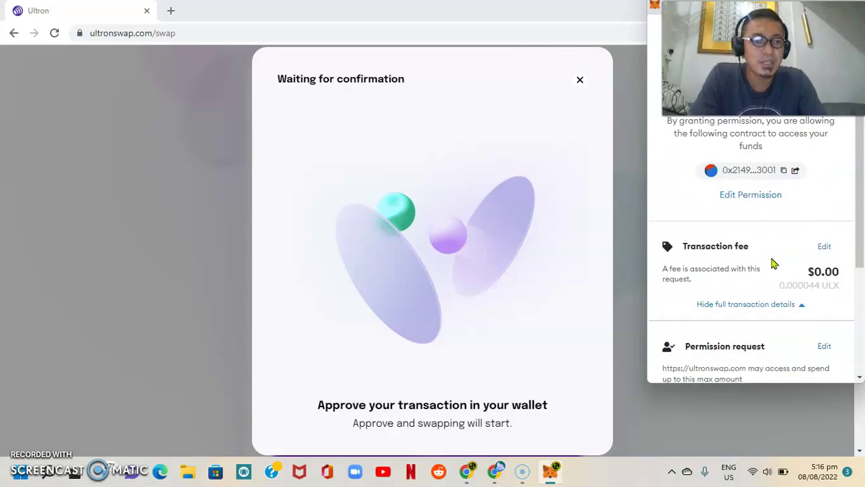
{"action": "scroll", "coordinate": [773, 261], "scroll_direction": "down", "scroll_amount": 3}
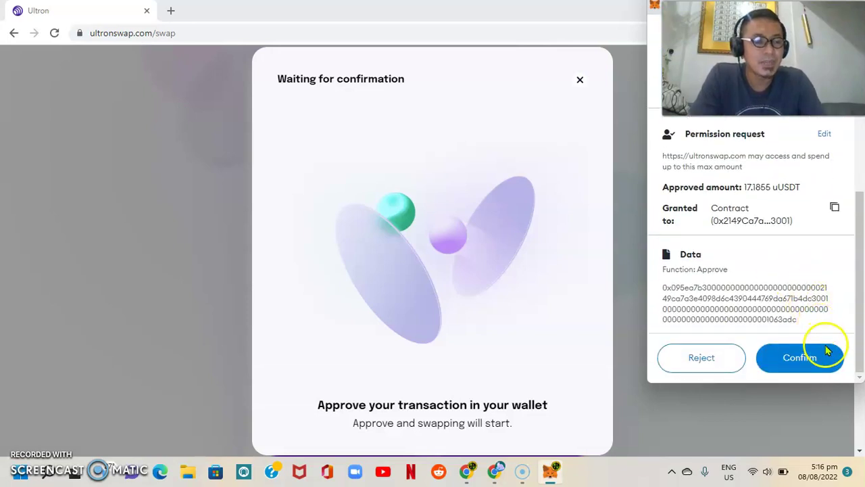
{"action": "left_click", "coordinate": [824, 353]}
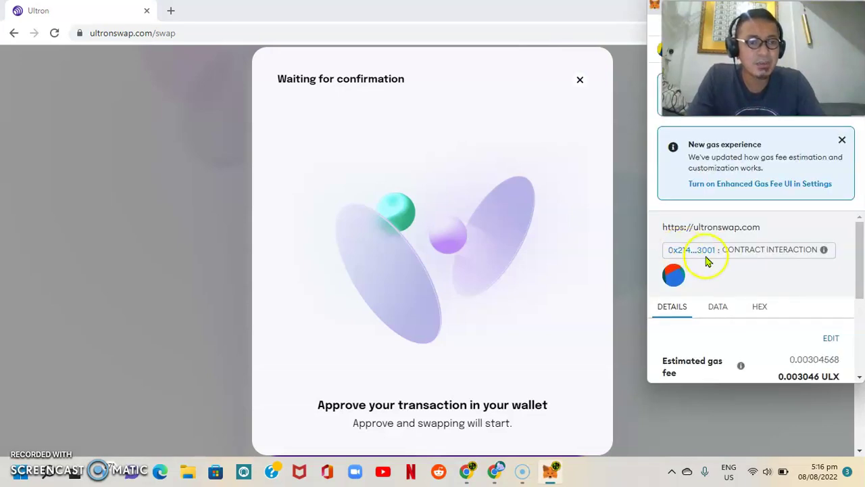
- Review the gas fee total, confirm the swap's contract interaction in MetaMask, and dismiss the submission notice
{"action": "scroll", "coordinate": [707, 261], "scroll_direction": "down", "scroll_amount": 5}
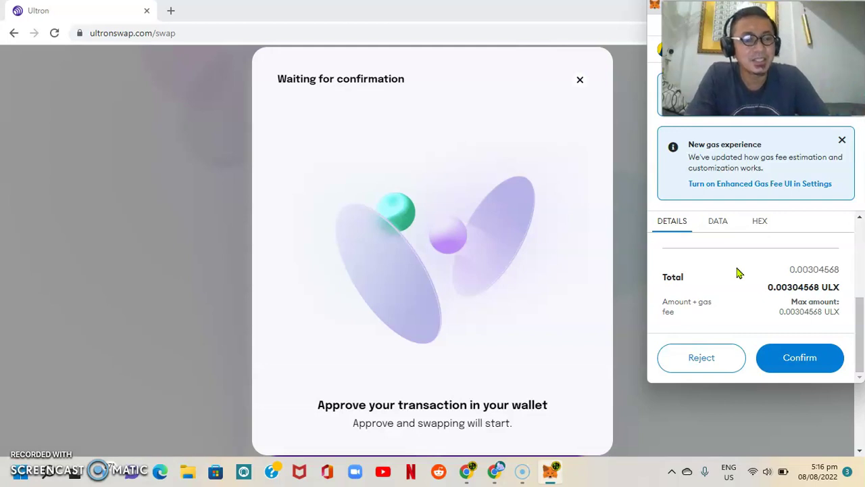
{"action": "left_click", "coordinate": [717, 271]}
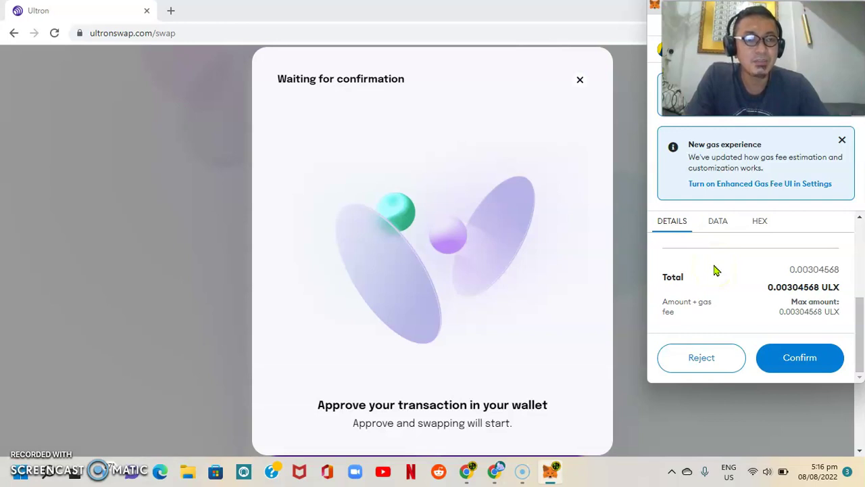
{"action": "left_click", "coordinate": [801, 362]}
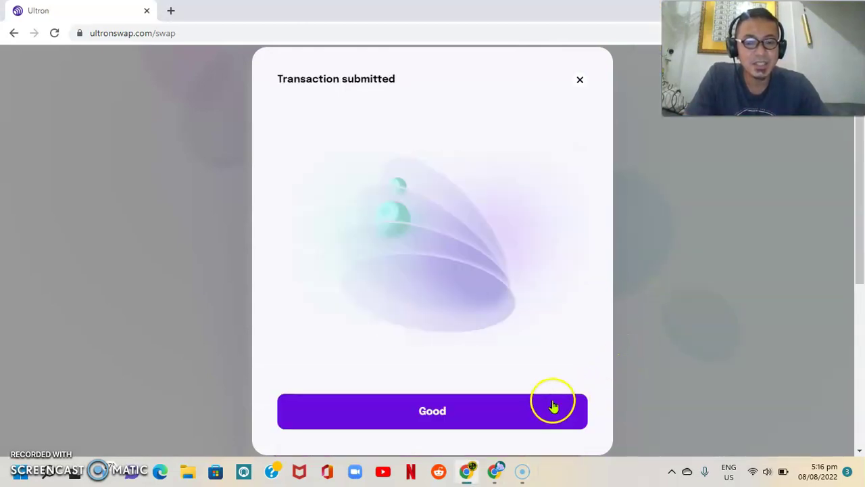
{"action": "left_click", "coordinate": [518, 414]}
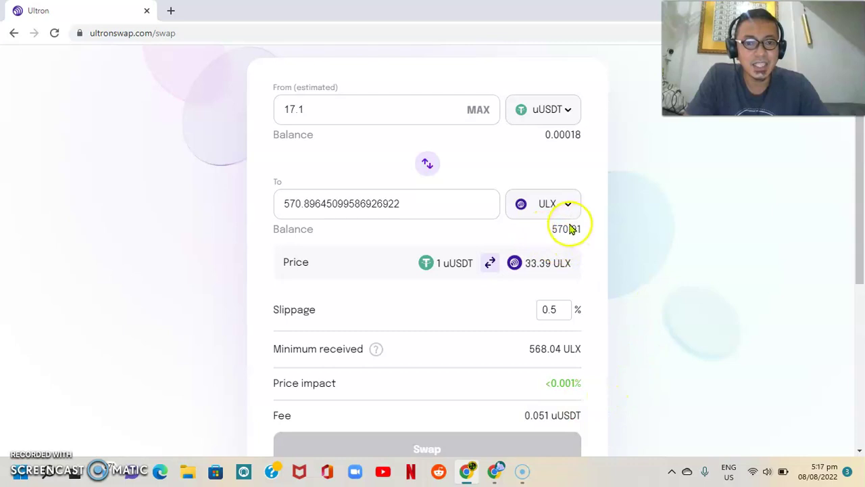
- Examine the uUSDT and ULX balances after the swap and the address of the connected wallet
{"action": "scroll", "coordinate": [559, 251], "scroll_direction": "up", "scroll_amount": 2}
{"action": "scroll", "coordinate": [556, 259], "scroll_direction": "down", "scroll_amount": 1}
{"action": "scroll", "coordinate": [558, 261], "scroll_direction": "up", "scroll_amount": 1}
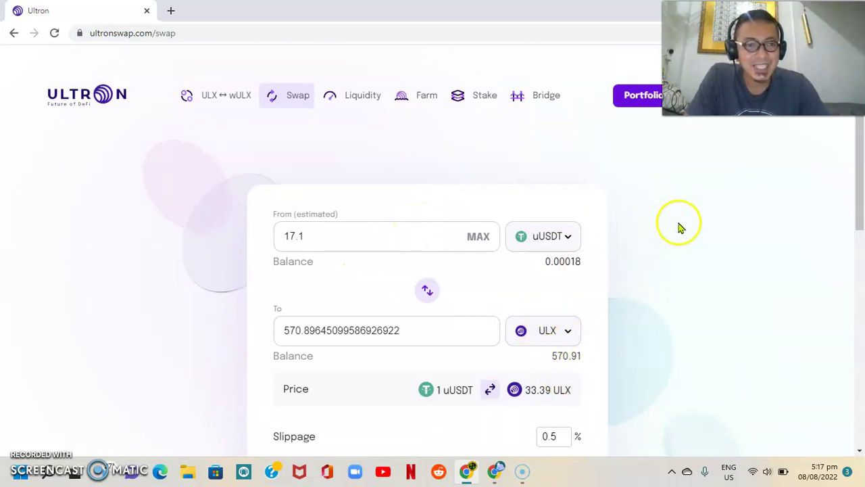
{"action": "left_click", "coordinate": [744, 81]}
{"action": "left_click_drag", "start_coordinate": [744, 81], "coordinate": [736, 397]}
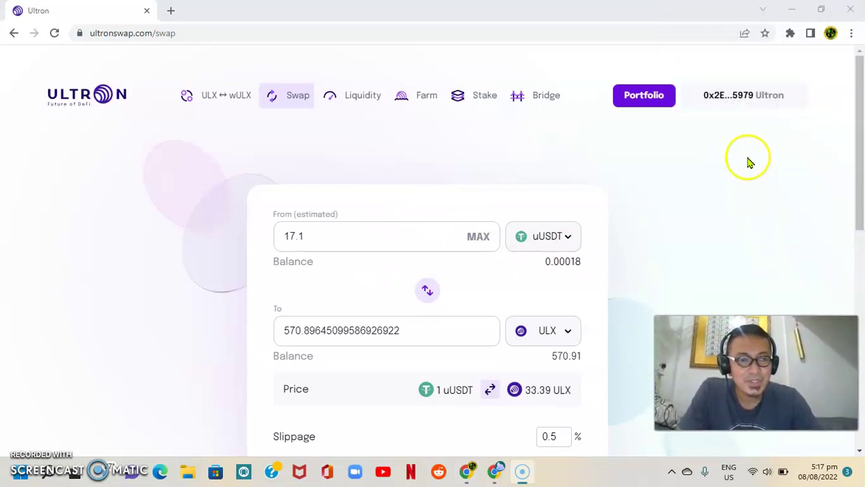
{"action": "left_click", "coordinate": [734, 100]}
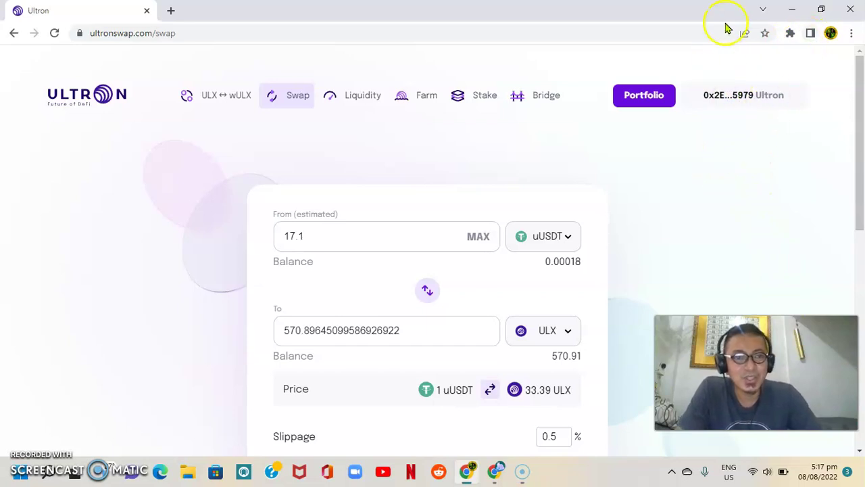
{"action": "double_click", "coordinate": [742, 96]}
{"action": "scroll", "coordinate": [548, 376], "scroll_direction": "down", "scroll_amount": 2}
{"action": "scroll", "coordinate": [513, 345], "scroll_direction": "up", "scroll_amount": 2}
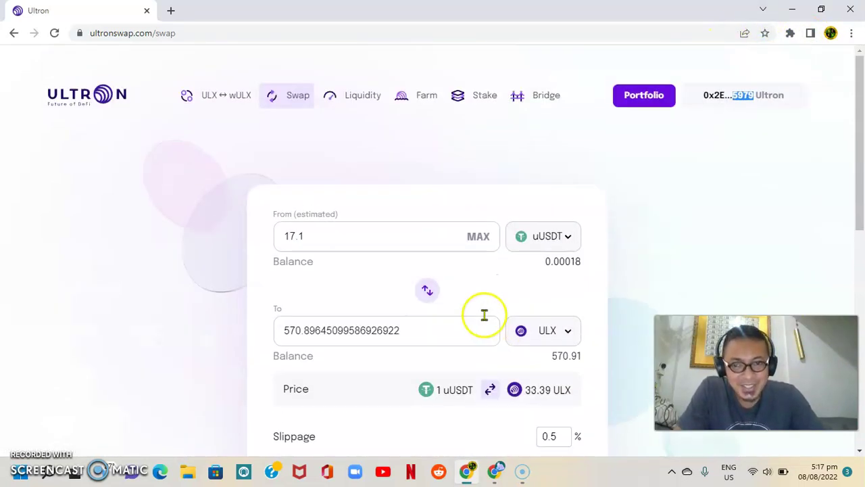
- Reverse the swap direction to ULX to uUSDT and review the estimated return, minimum received and fee
{"action": "left_click", "coordinate": [430, 292]}
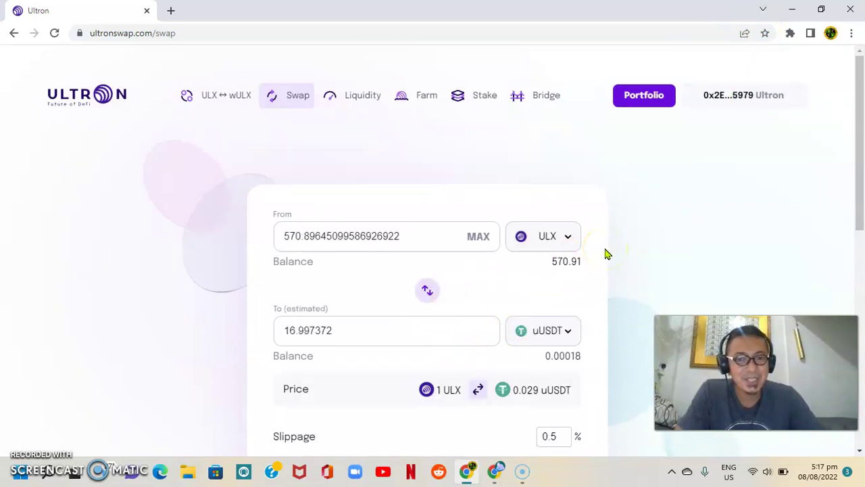
{"action": "scroll", "coordinate": [470, 309], "scroll_direction": "down", "scroll_amount": 2}
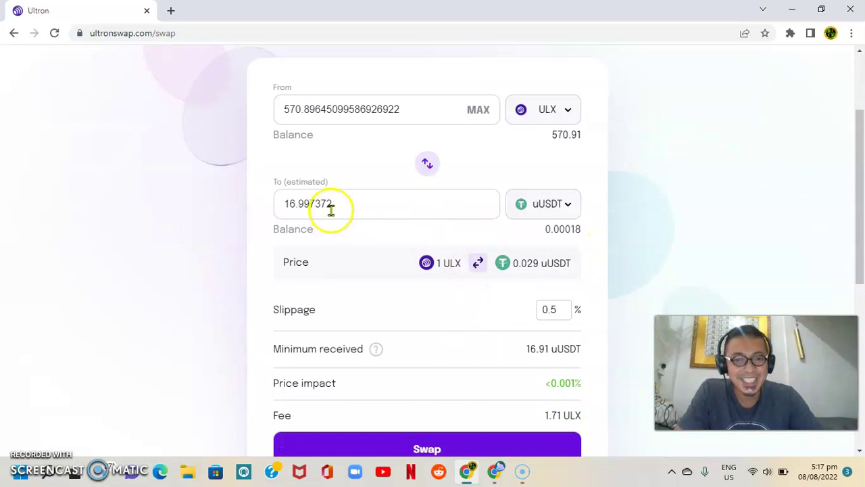
{"action": "scroll", "coordinate": [425, 232], "scroll_direction": "down", "scroll_amount": 2}
{"action": "scroll", "coordinate": [492, 318], "scroll_direction": "up", "scroll_amount": 3}
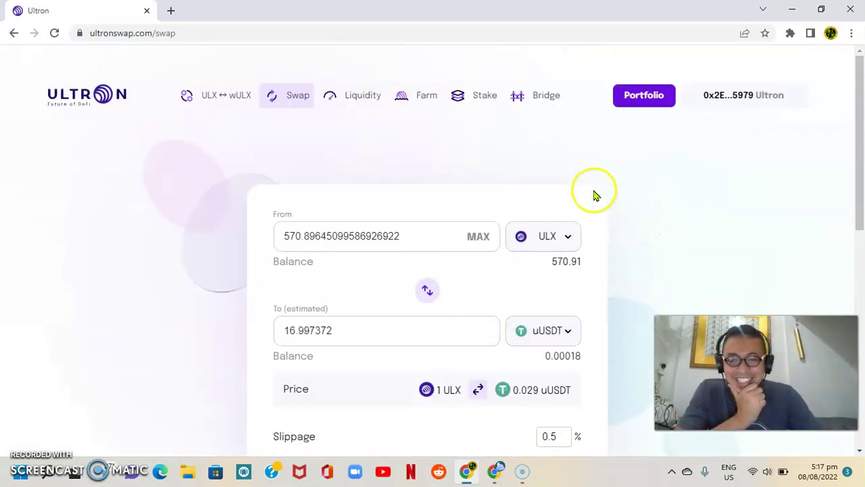
- Pin the MetaMask extension in the browser and try to open the wallet
{"action": "left_click", "coordinate": [790, 33]}
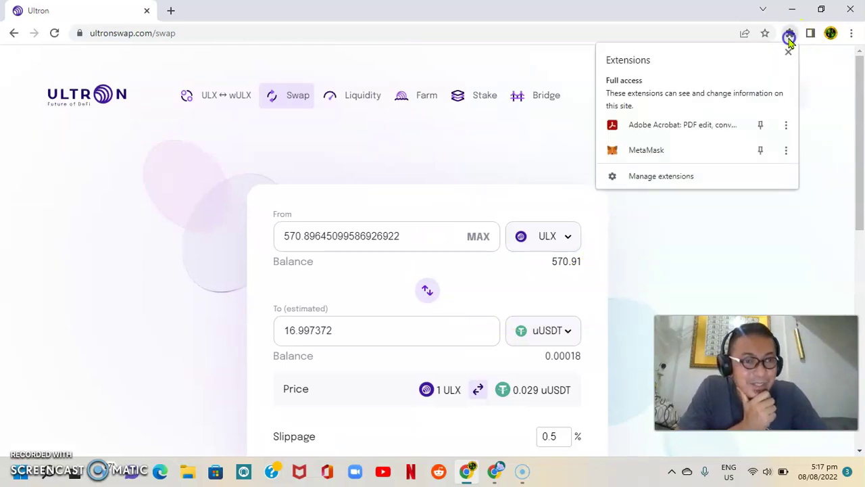
{"action": "left_click", "coordinate": [763, 150]}
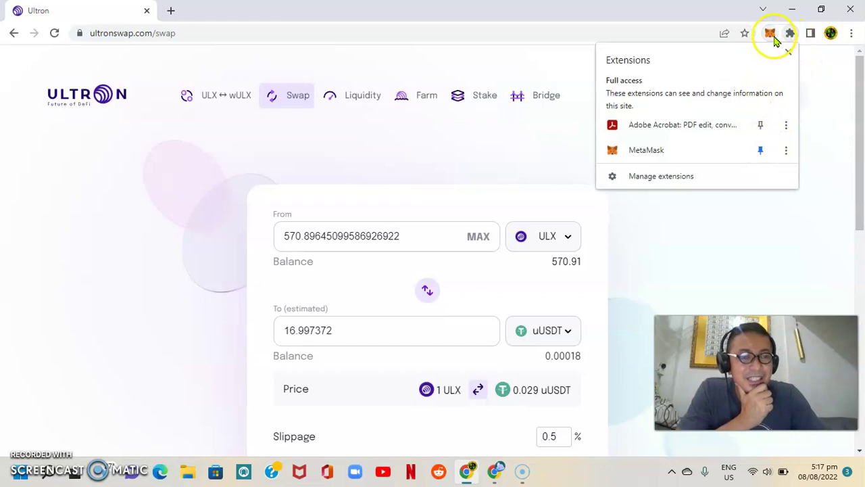
{"action": "left_click", "coordinate": [774, 33]}
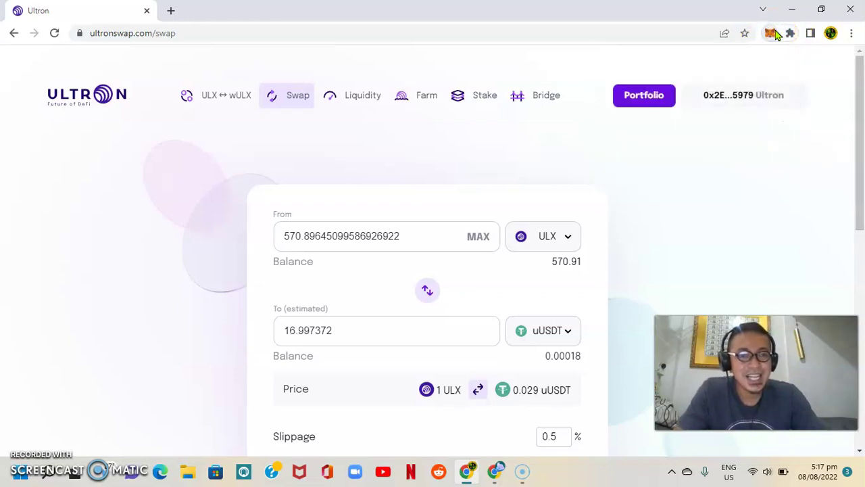
{"action": "left_click", "coordinate": [772, 36]}
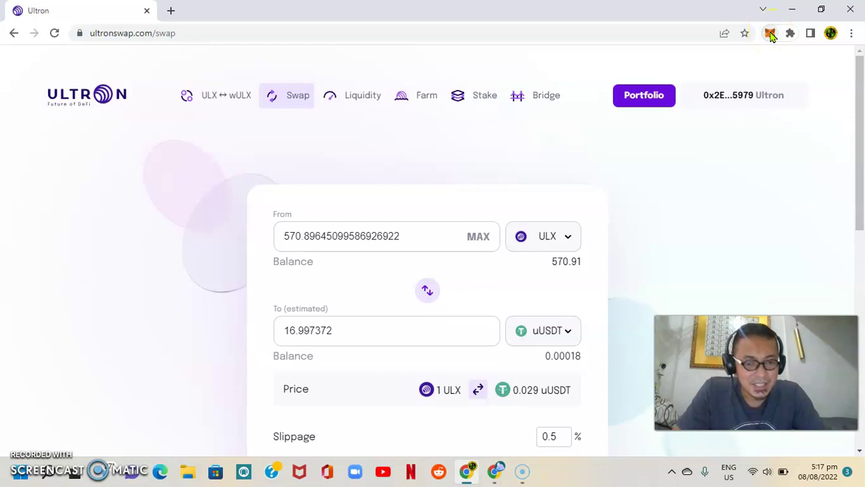
{"action": "right_click", "coordinate": [772, 35]}
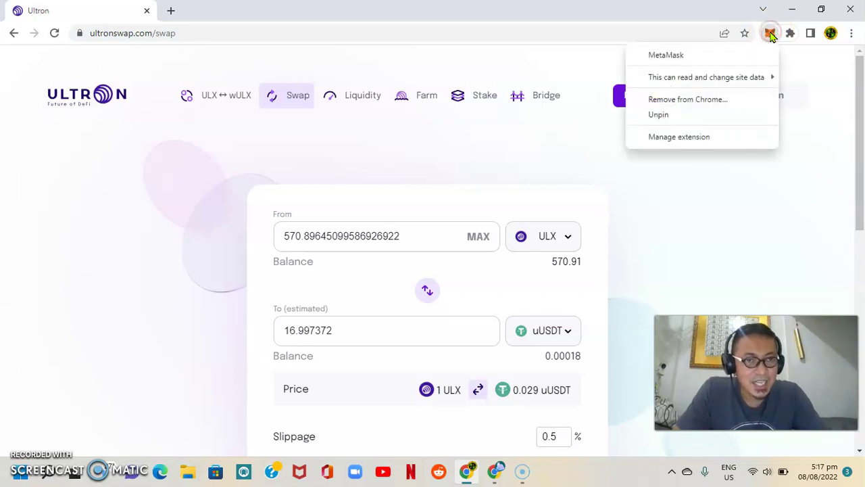
{"action": "left_click", "coordinate": [751, 53]}
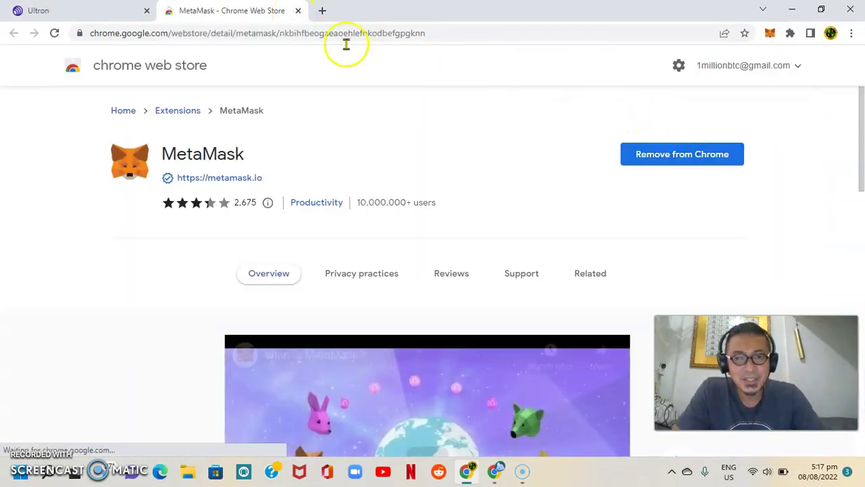
{"action": "left_click", "coordinate": [297, 10]}
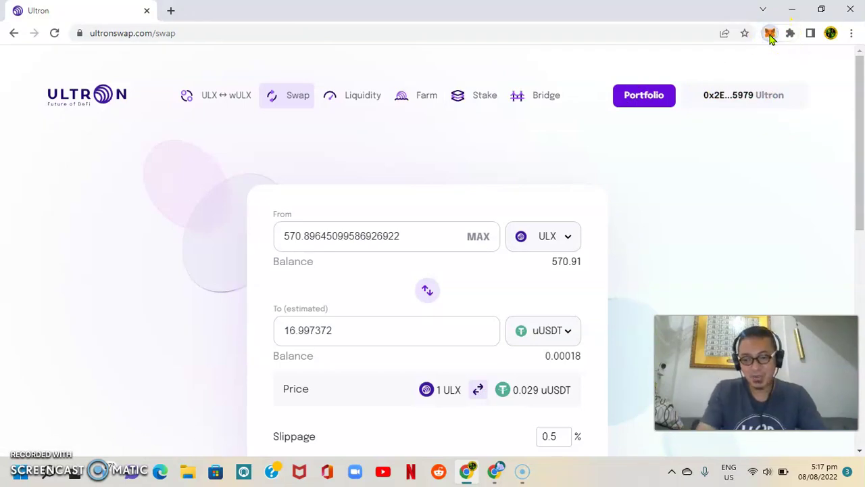
- Open the MetaMask wallet and acknowledge the Secret Recovery Phrase reminder to view the ULX balance and activity
{"action": "left_click", "coordinate": [771, 36]}
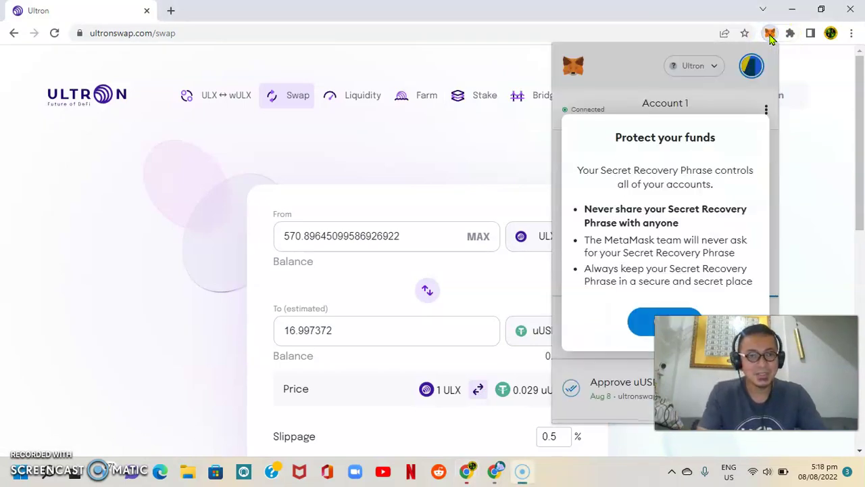
{"action": "left_click", "coordinate": [649, 322]}
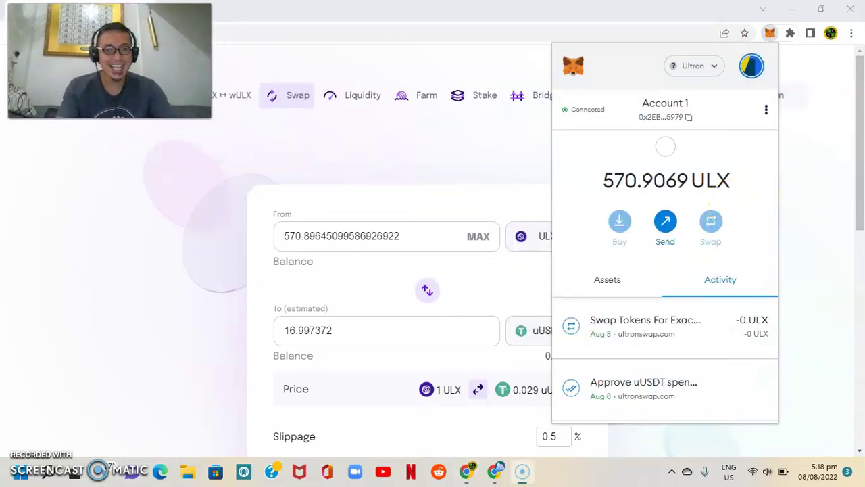
- List the wallet's assets on the Ultron network and check the ULX and uUSDT token balances
{"action": "left_click", "coordinate": [621, 280]}
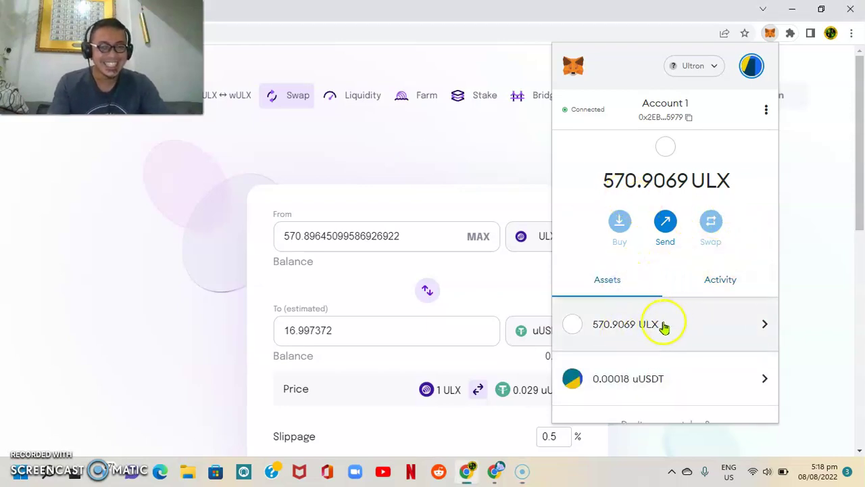
{"action": "scroll", "coordinate": [662, 328], "scroll_direction": "down", "scroll_amount": 2}
{"action": "scroll", "coordinate": [667, 329], "scroll_direction": "up", "scroll_amount": 2}
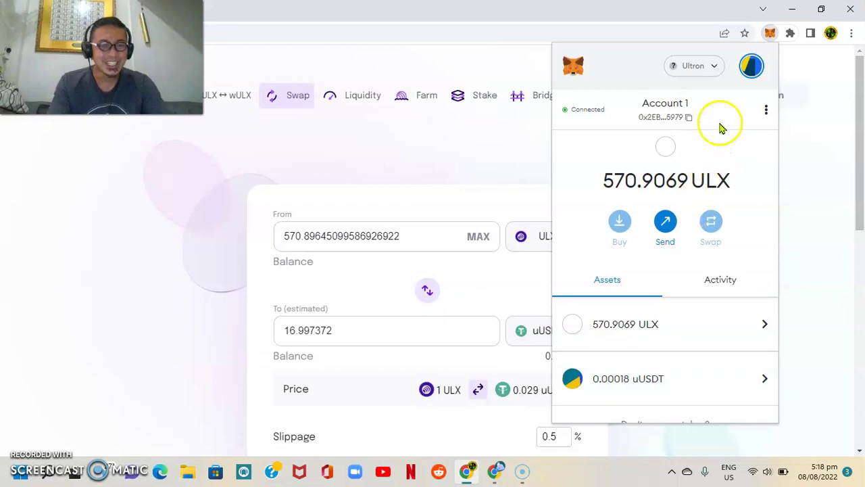
- Switch the wallet network to Binance and after that to Polygon, checking the token balance on each
{"action": "left_click", "coordinate": [700, 68]}
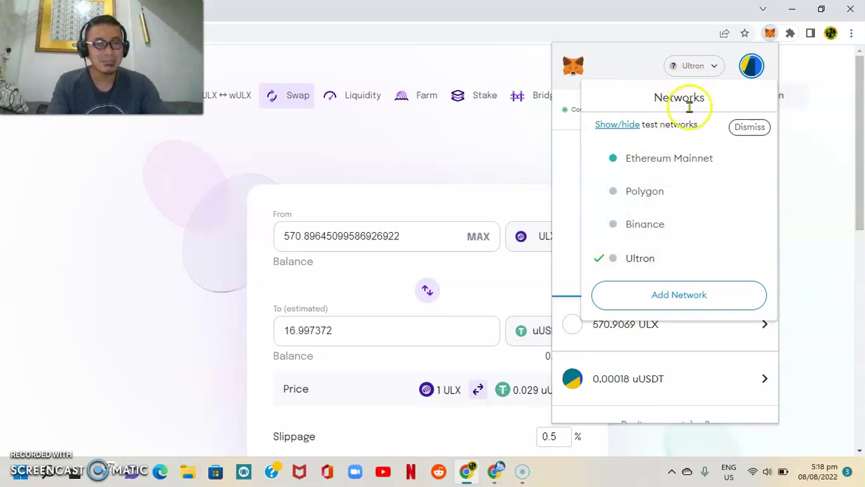
{"action": "left_click", "coordinate": [660, 226]}
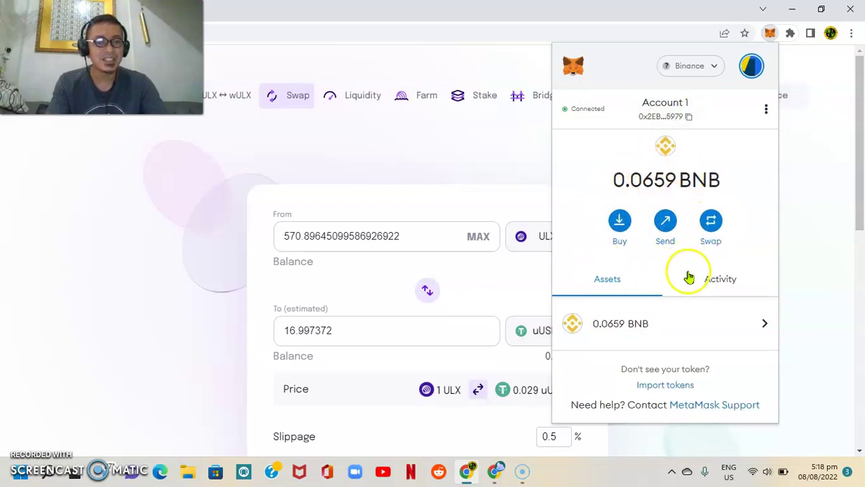
{"action": "left_click", "coordinate": [705, 71]}
{"action": "left_click", "coordinate": [661, 197]}
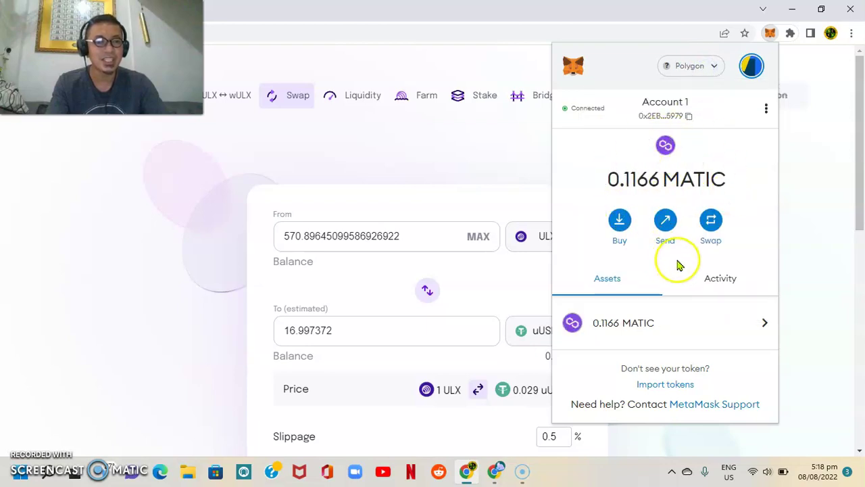
- Switch the wallet back to the Ultron network and close MetaMask to return to the swap page
{"action": "left_click", "coordinate": [710, 68]}
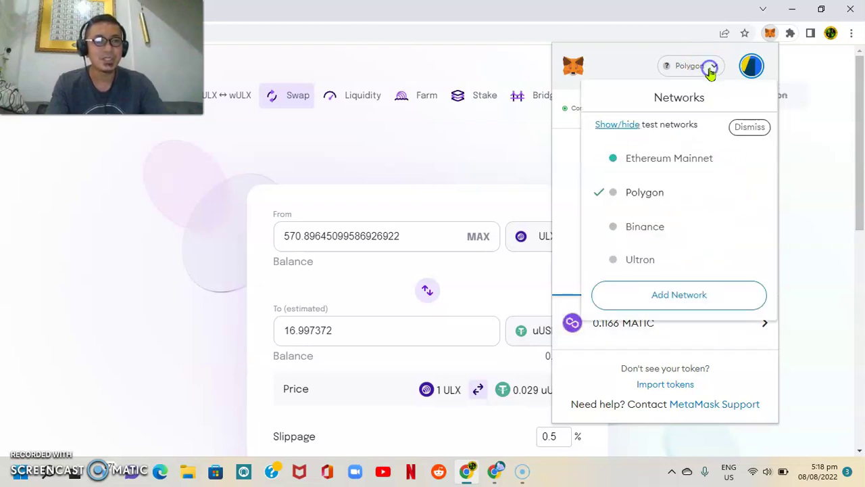
{"action": "left_click", "coordinate": [668, 261]}
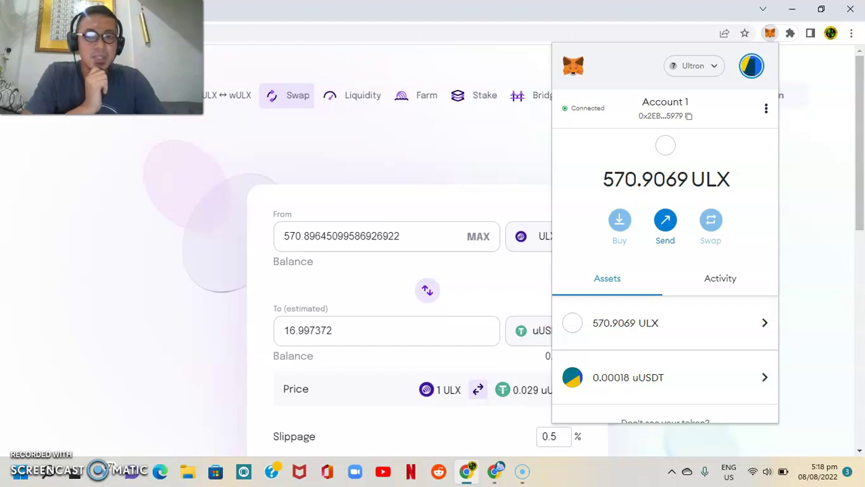
{"action": "left_click", "coordinate": [812, 170]}
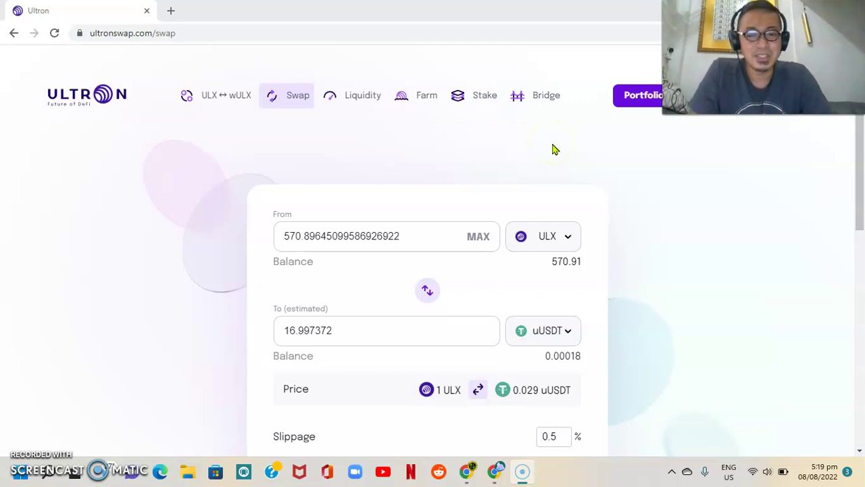
{"action": "mouse_move", "coordinate": [522, 473]}
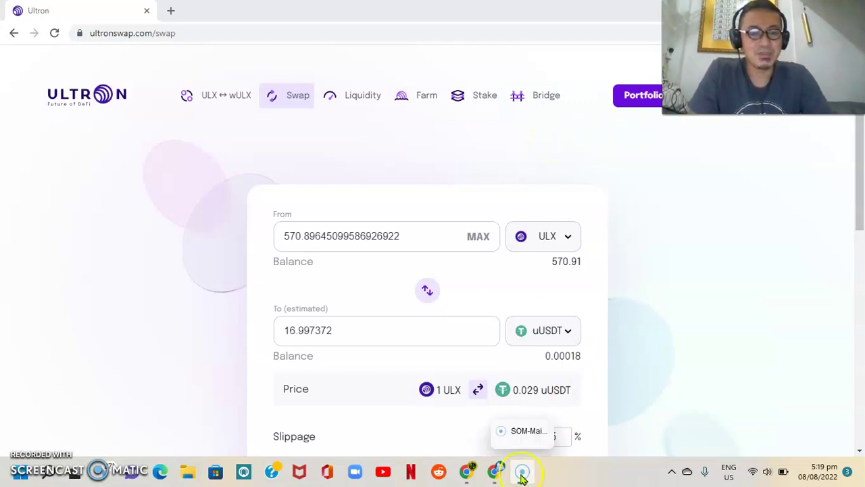